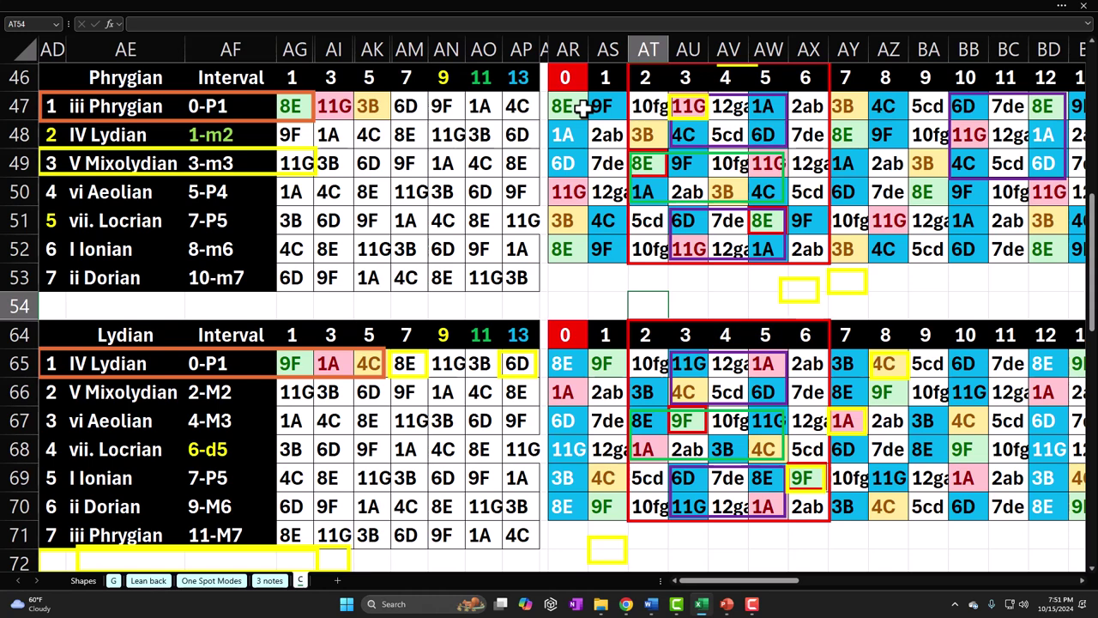
# Highlight the Phrygian fretboard notes from the open strings to fret 8, AR47:AZ52, and point out the fret 7 note in AY48.
pyautogui.click(580, 107)
pyautogui.moveTo(577, 106); pyautogui.dragTo(885, 249)
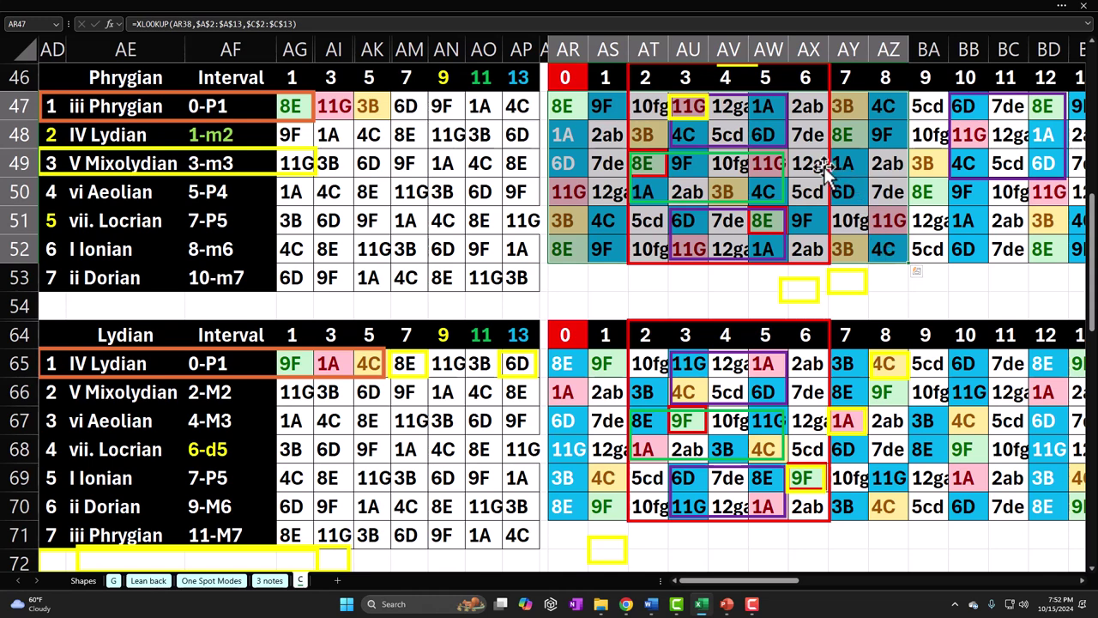
pyautogui.click(847, 134)
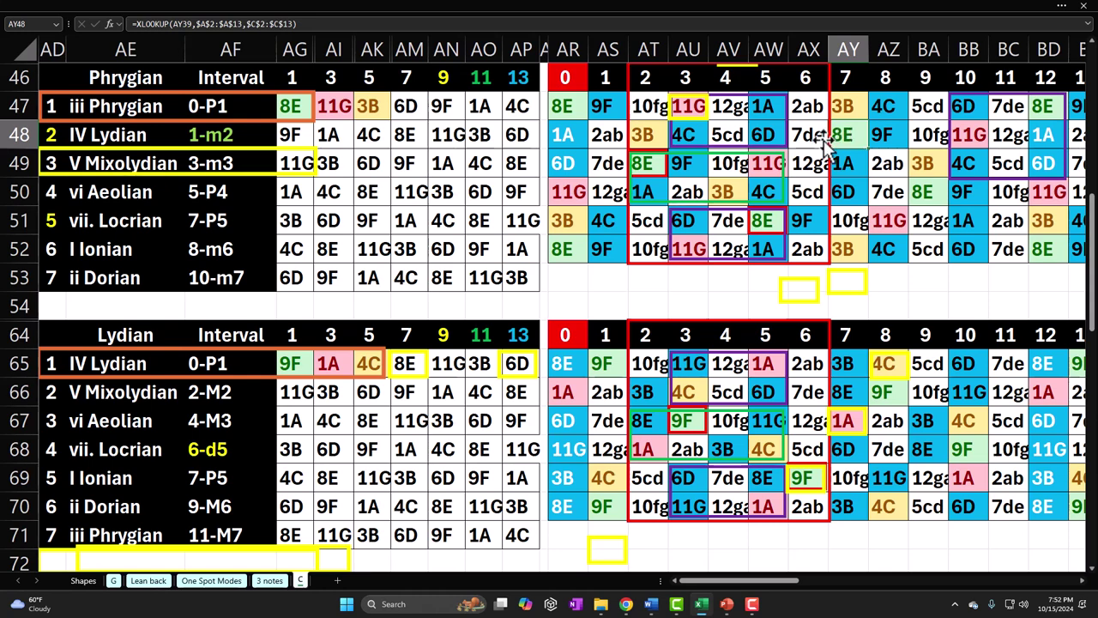
# Point out the red position frame on the Phrygian fretboard and highlight the Phrygian table's mode names, AE47:AE53.
pyautogui.click(145, 103)
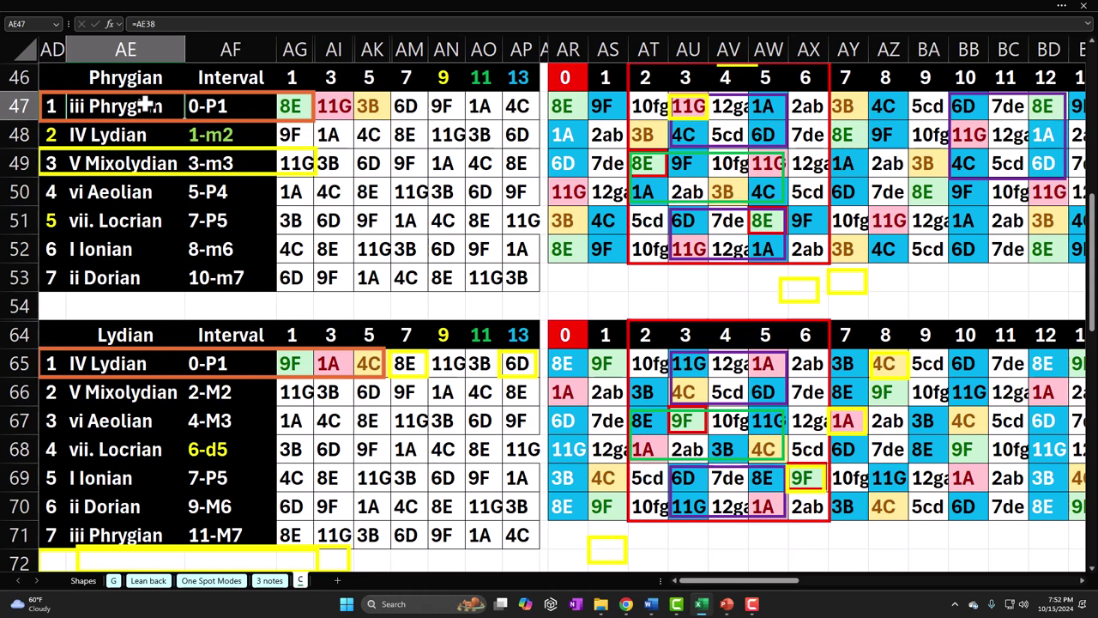
pyautogui.click(627, 225)
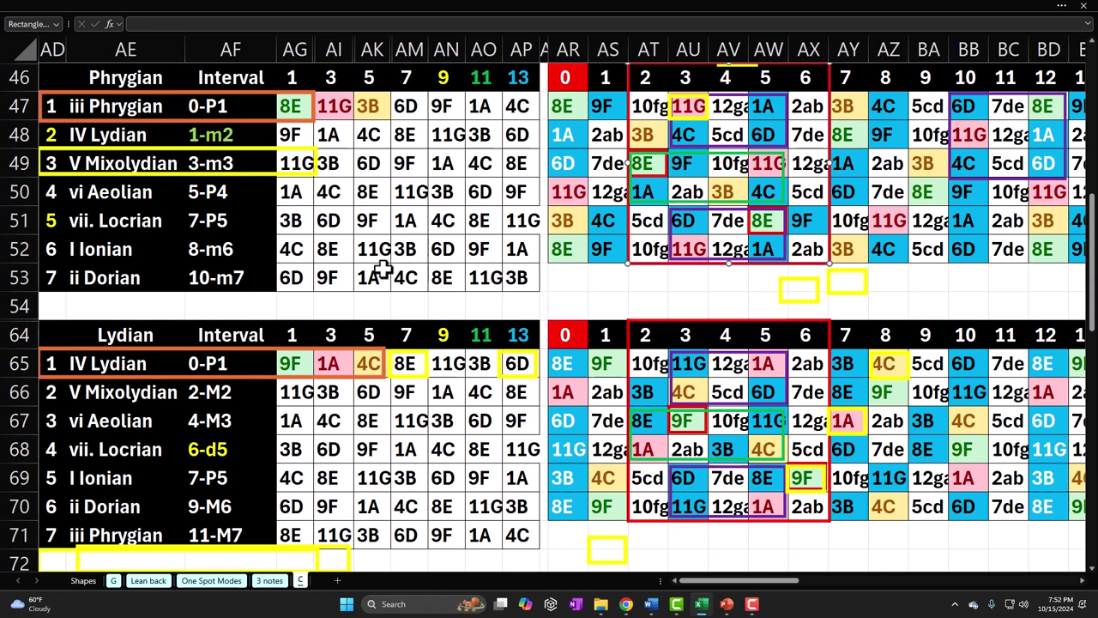
pyautogui.click(142, 108)
pyautogui.moveTo(142, 108); pyautogui.dragTo(139, 276)
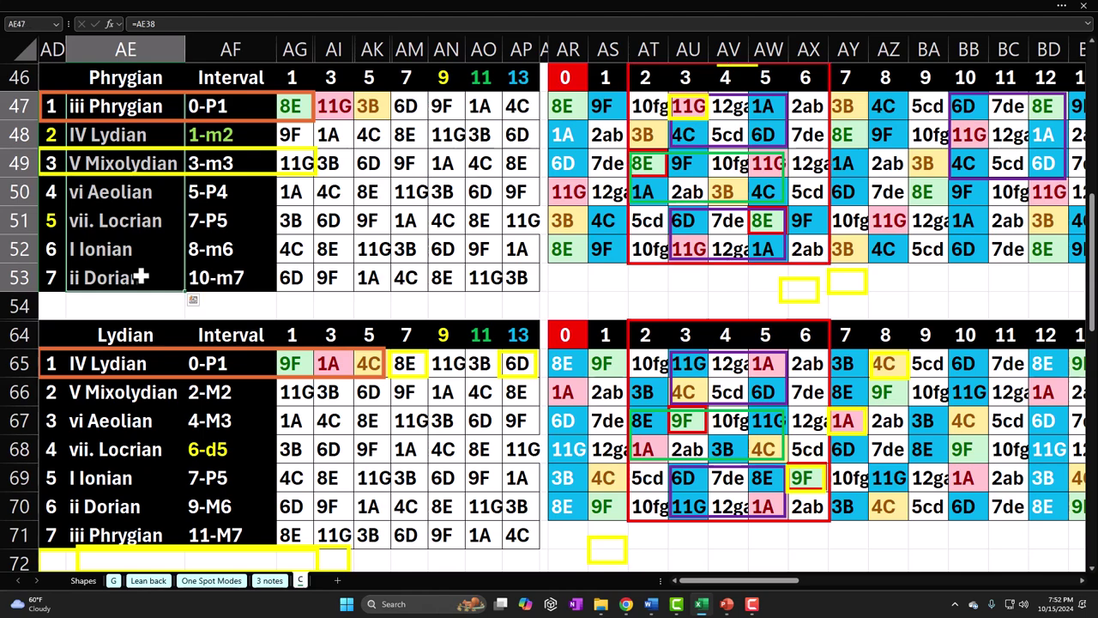
# Review the mode names in the Major/Ionian table, AE11:AE17, singling out Ionian, Lydian with Mixolydian, Dorian with Phrygian, and Locrian.
pyautogui.scroll(10, 140, 276)
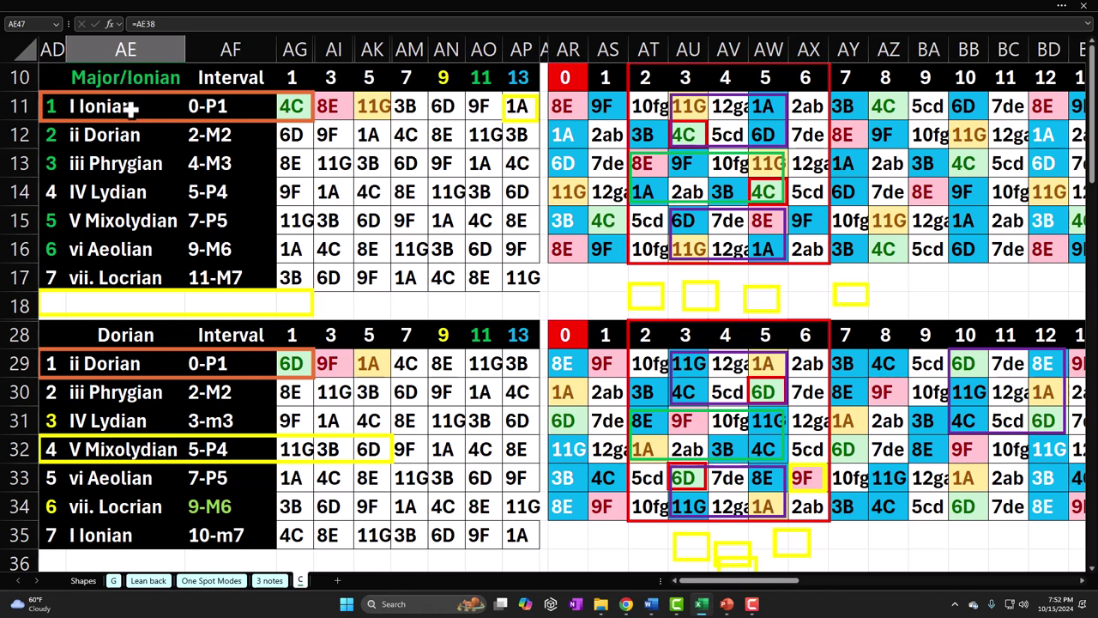
pyautogui.moveTo(127, 107); pyautogui.dragTo(146, 272)
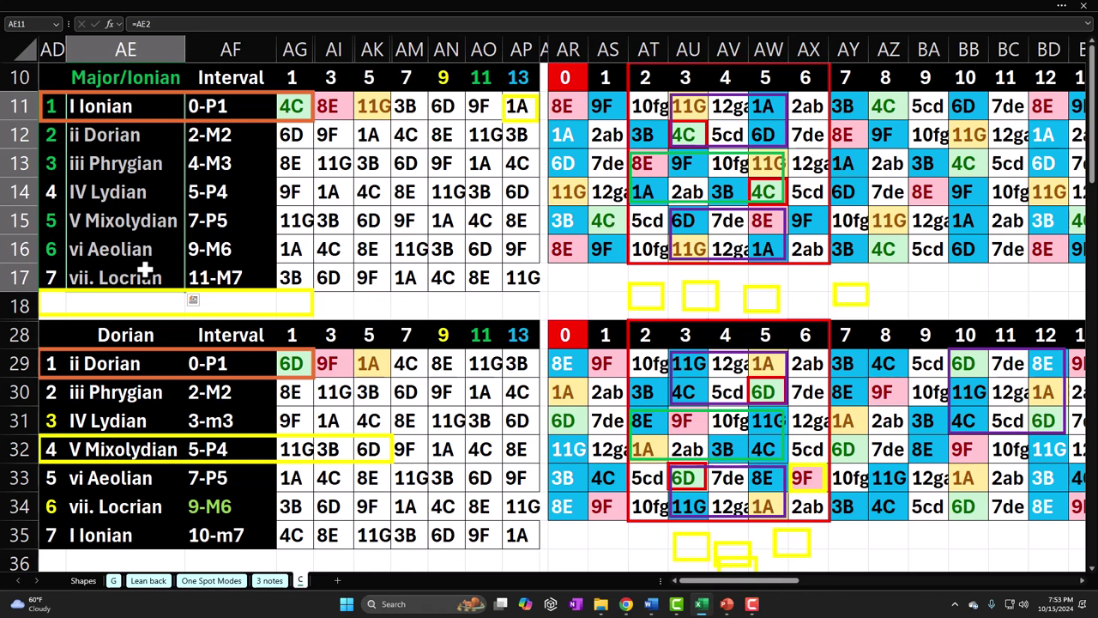
pyautogui.click(125, 108)
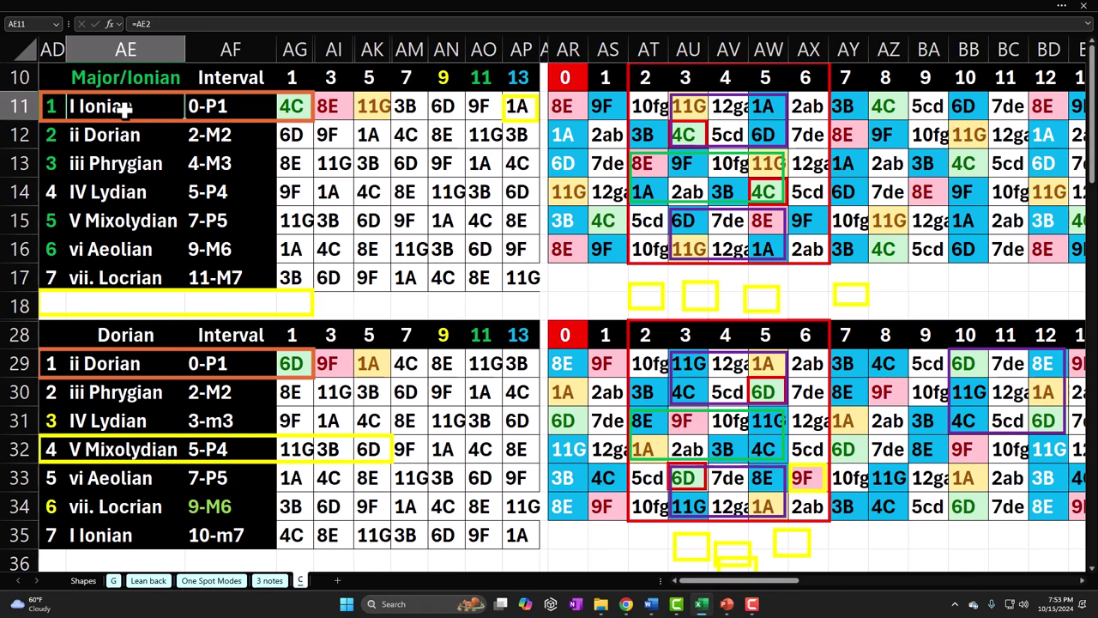
pyautogui.moveTo(127, 194); pyautogui.dragTo(126, 219)
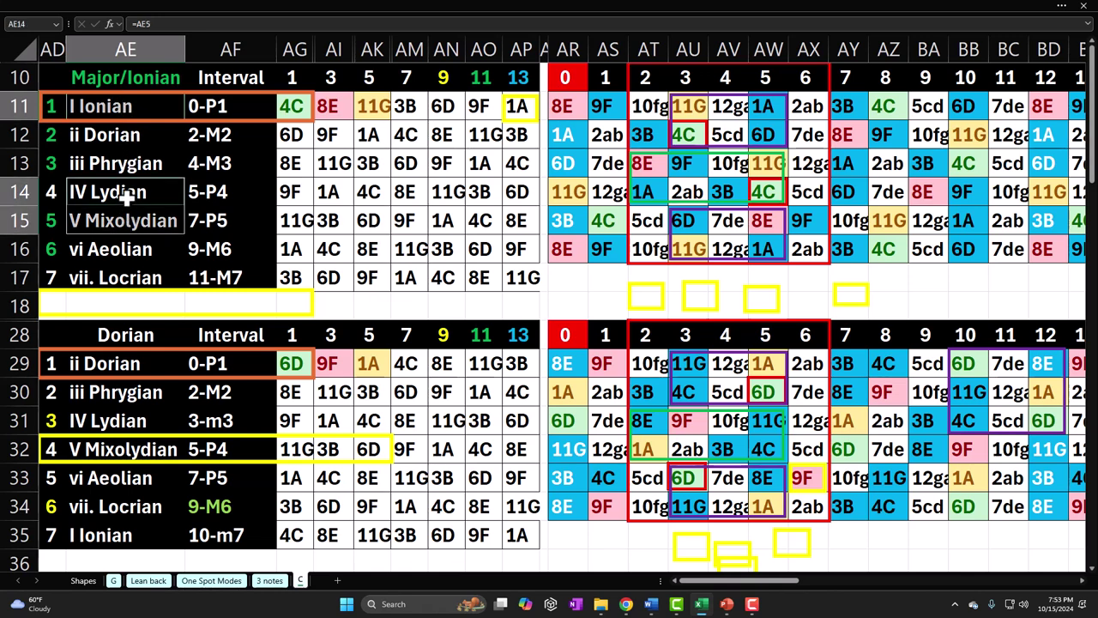
pyautogui.moveTo(130, 141); pyautogui.dragTo(130, 153)
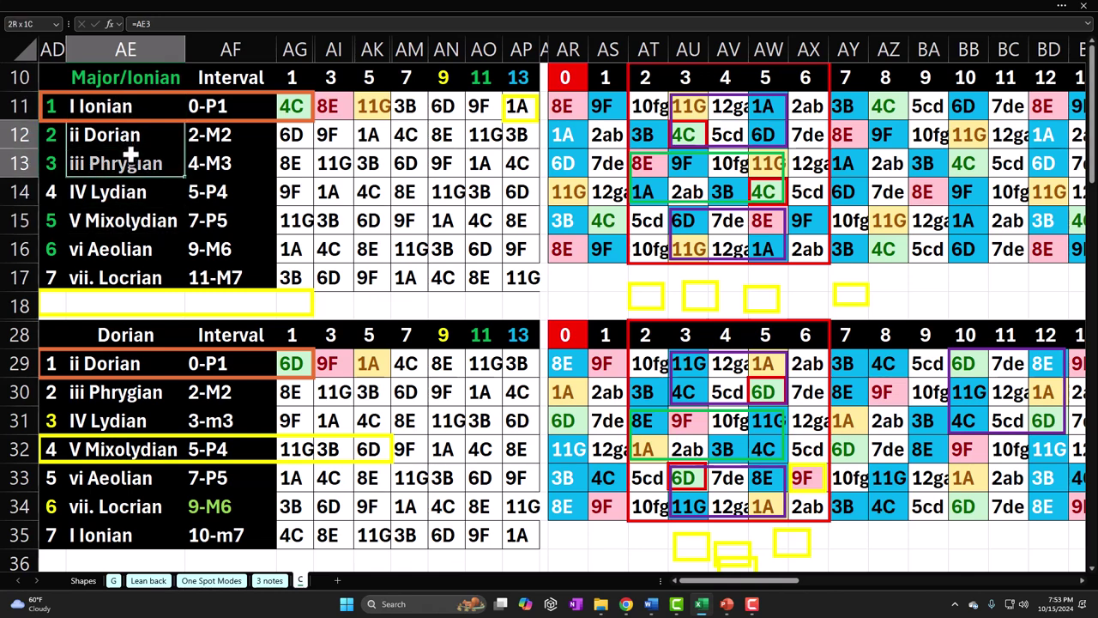
pyautogui.click(124, 276)
# Return to the Phrygian table and highlight its degree numbers AD47:AD53, mode names AE47:AE53 and the 7 to 13 headings AM46:AP46.
pyautogui.scroll(-6, 125, 276)
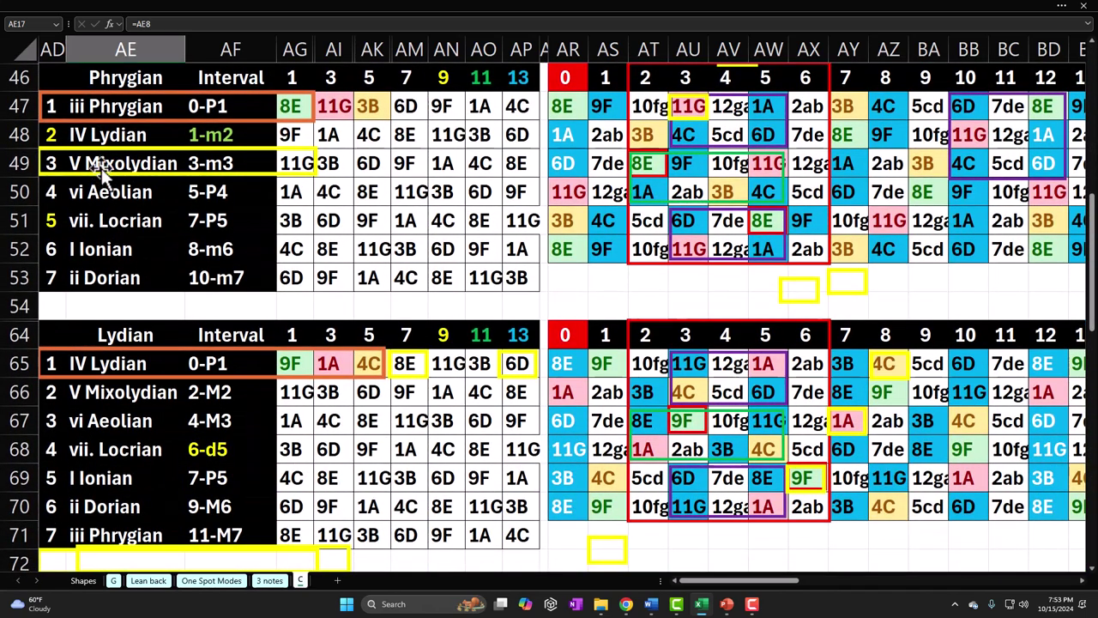
pyautogui.moveTo(50, 106); pyautogui.dragTo(48, 275)
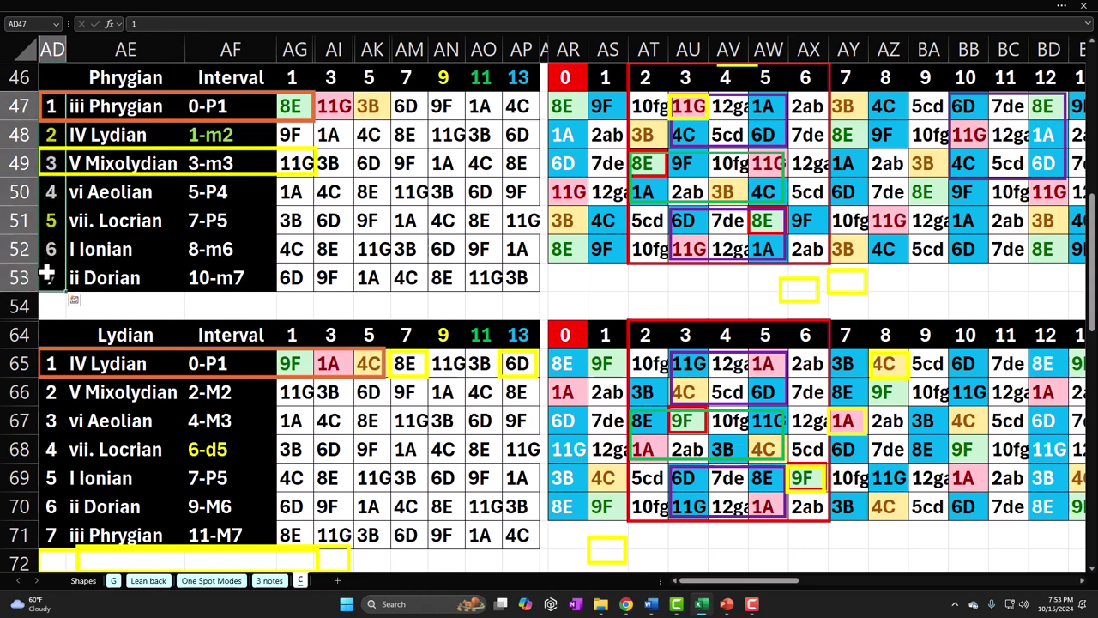
pyautogui.moveTo(143, 110); pyautogui.dragTo(143, 277)
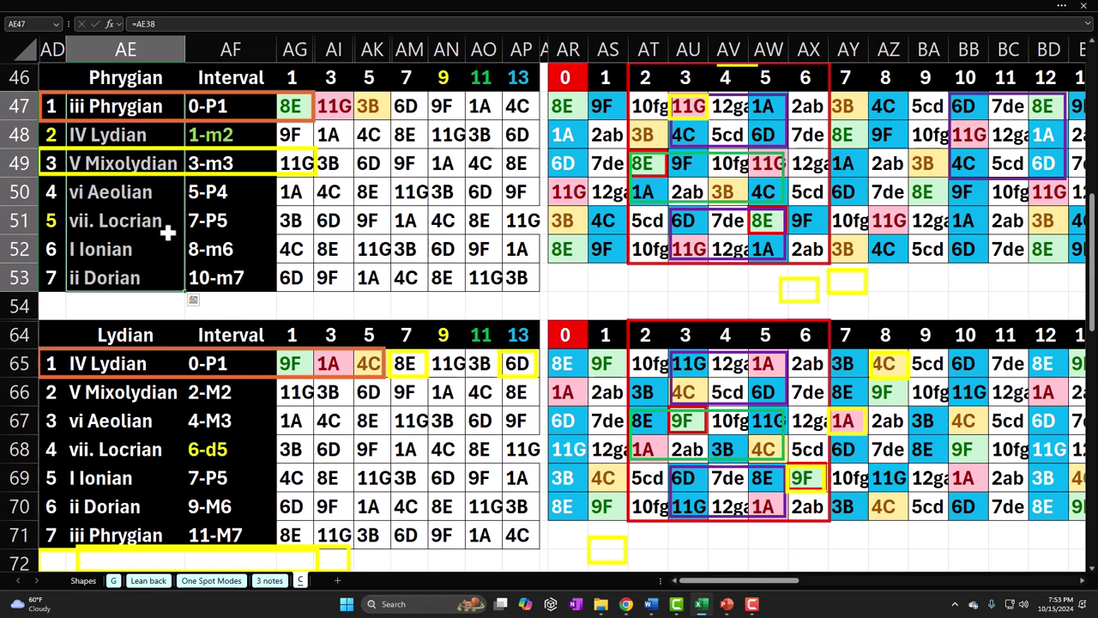
pyautogui.click(159, 79)
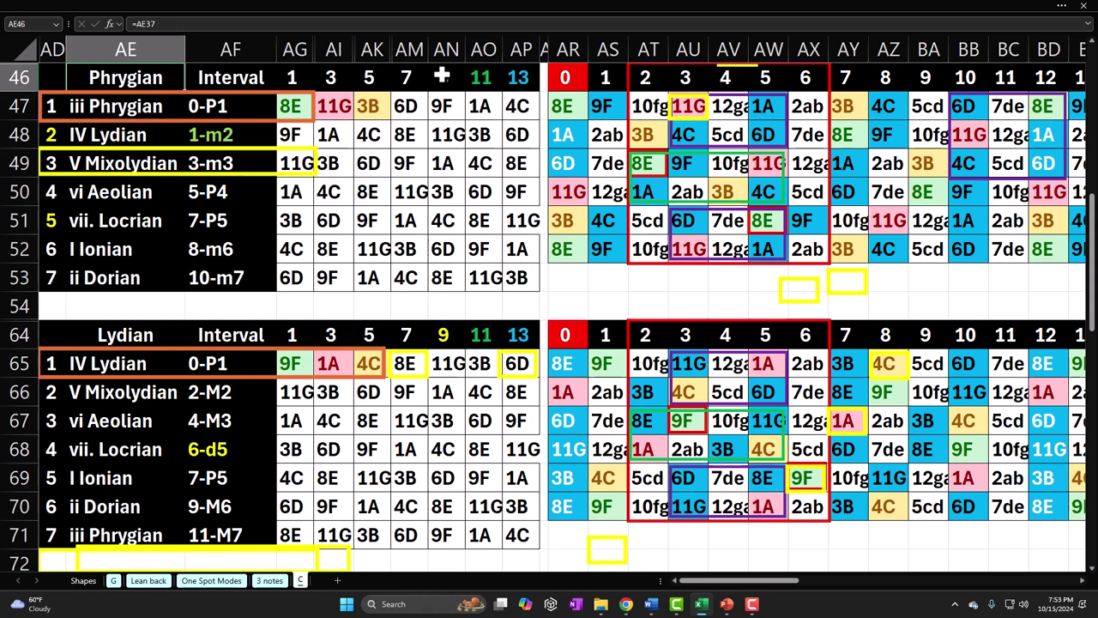
pyautogui.moveTo(447, 79); pyautogui.dragTo(501, 79)
pyautogui.hotkey('ctrl', 'v')
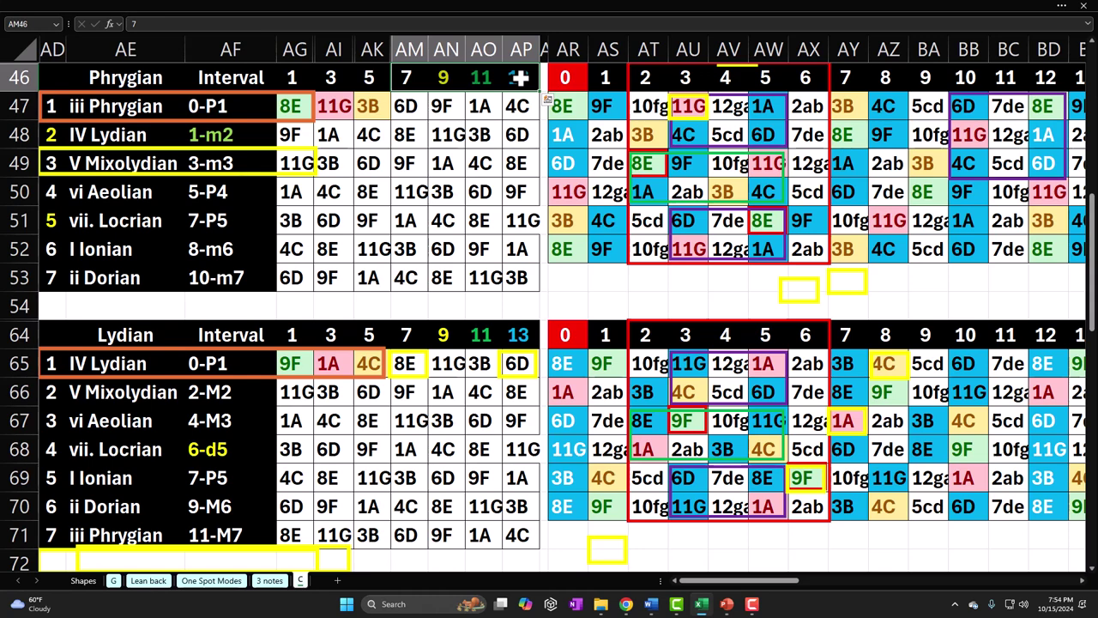
# Go through the Phrygian table's modes from Lydian to Locrian and examine the Mixolydian row's 1 and 7 notes in AG49 and AM49.
pyautogui.click(163, 161)
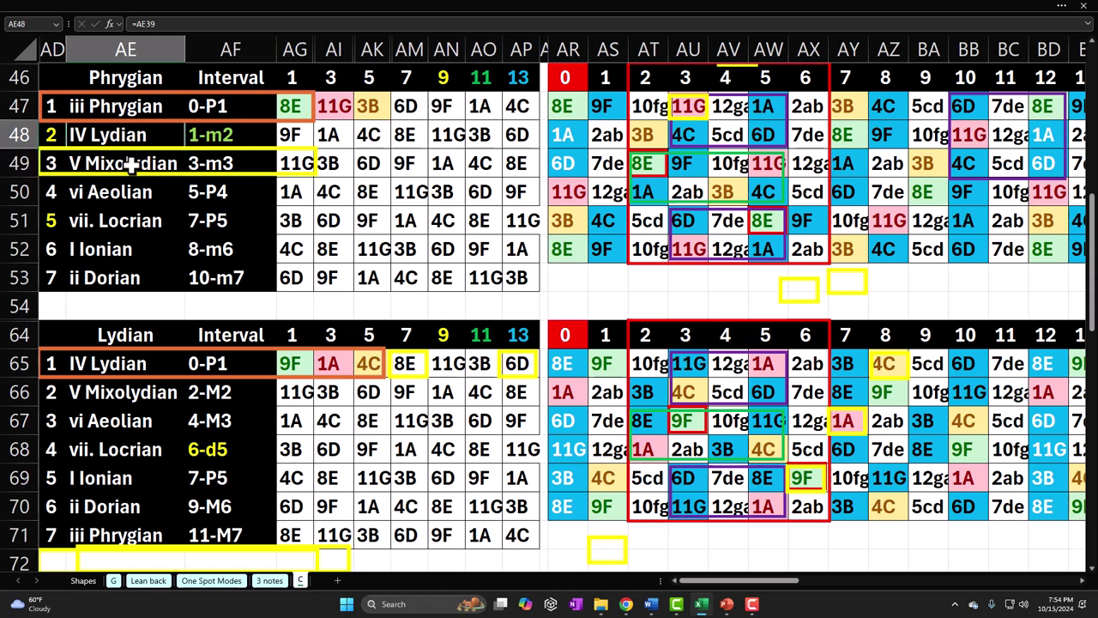
pyautogui.click(135, 192)
pyautogui.click(136, 219)
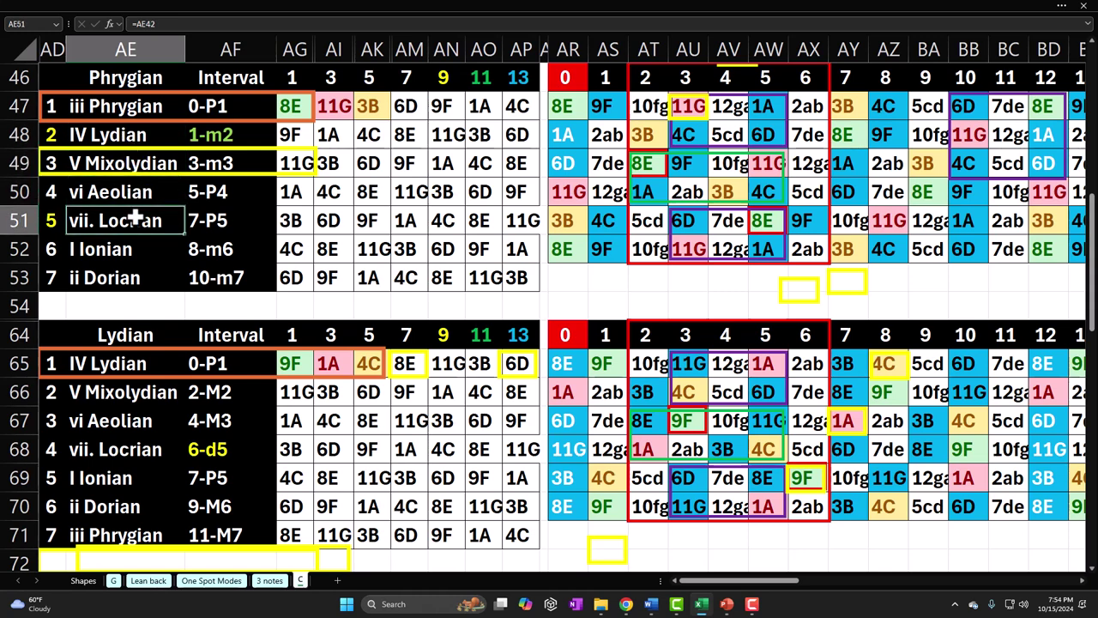
pyautogui.click(120, 164)
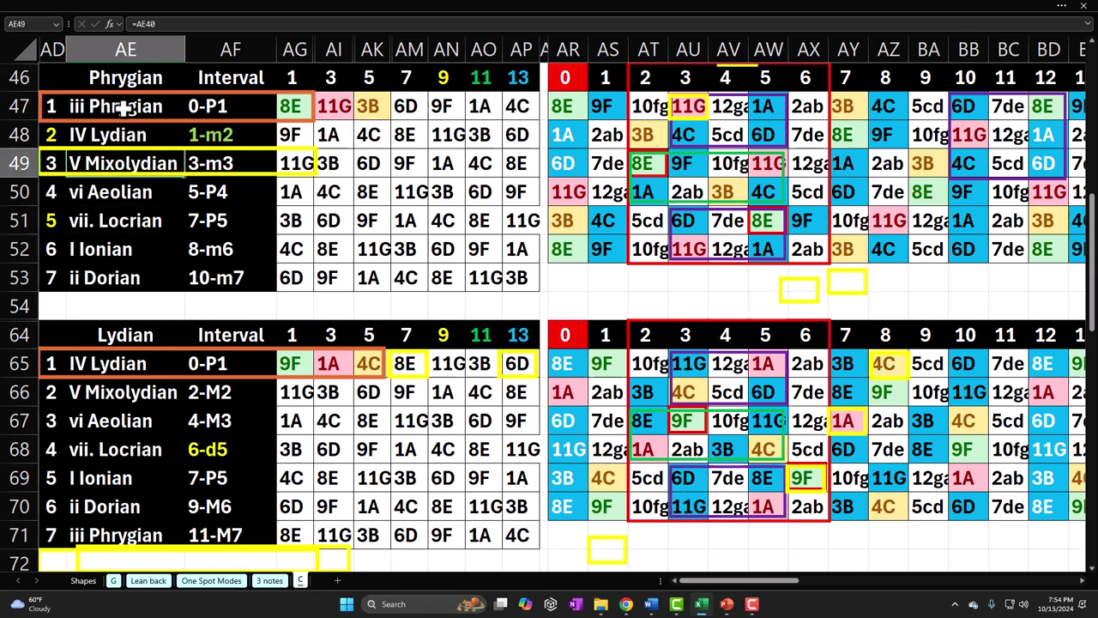
pyautogui.click(294, 163)
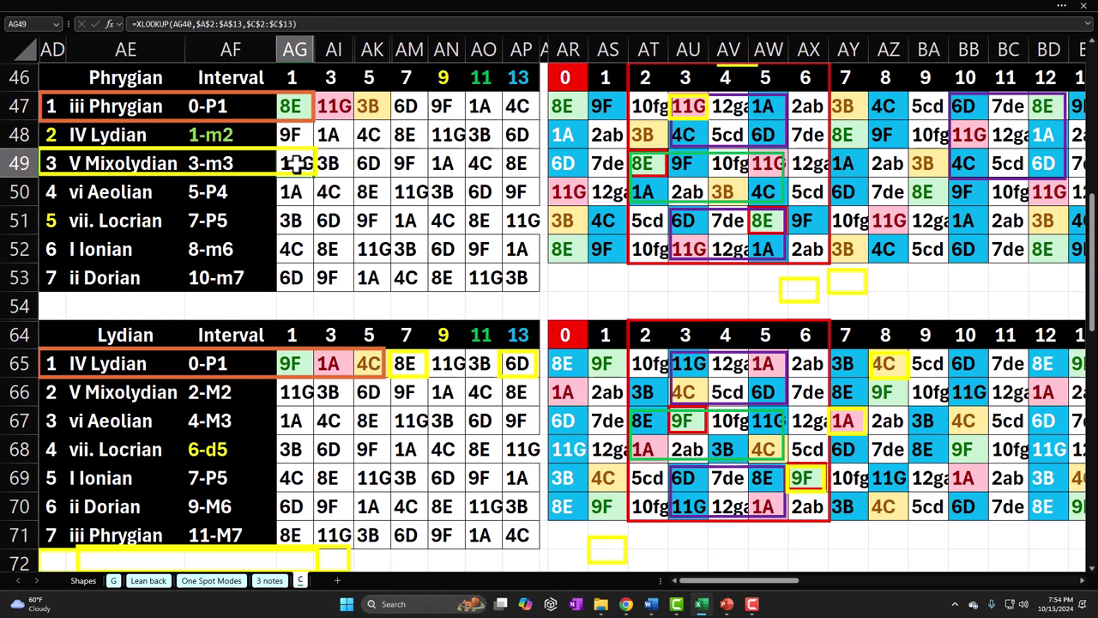
pyautogui.click(398, 163)
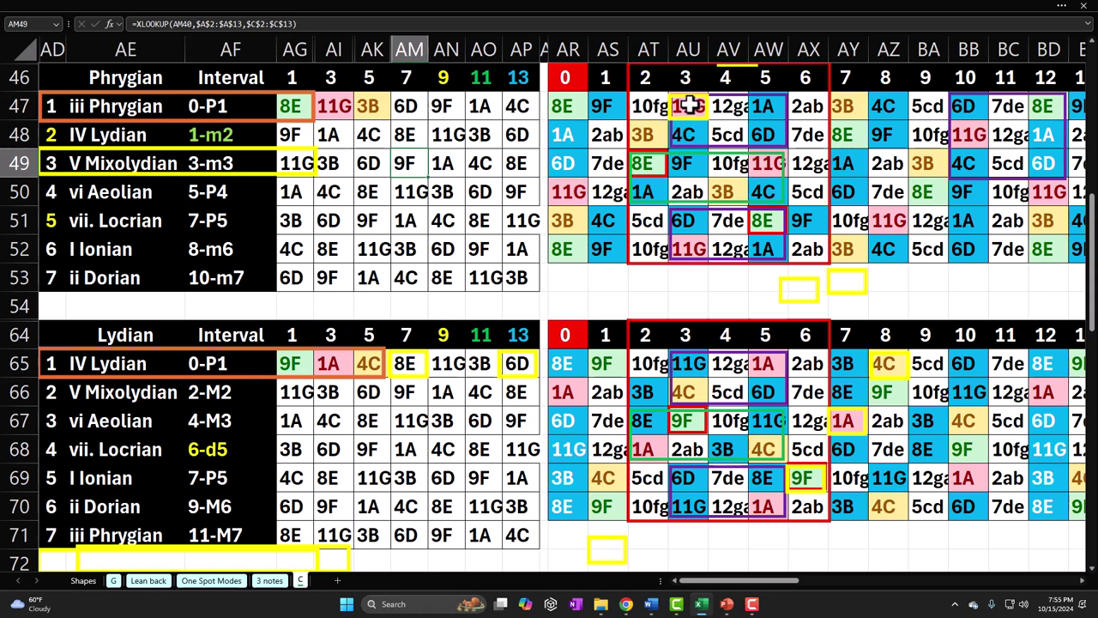
# Trace the fret 3 notes of the Phrygian fretboard string by string, from AU47 to AU52.
pyautogui.click(689, 104)
pyautogui.click(687, 134)
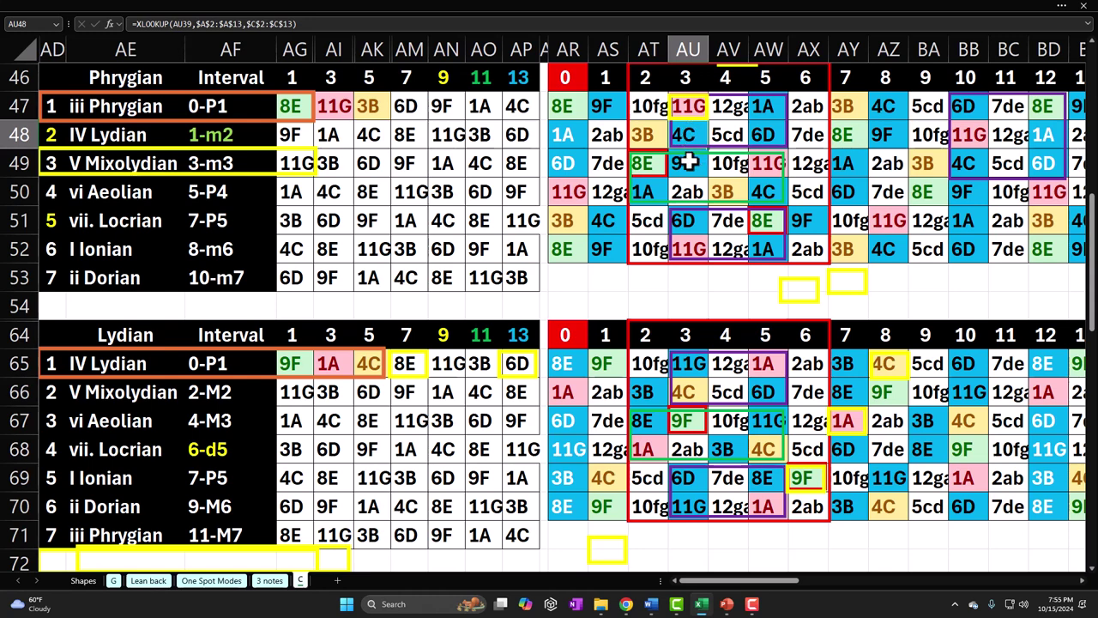
pyautogui.click(688, 163)
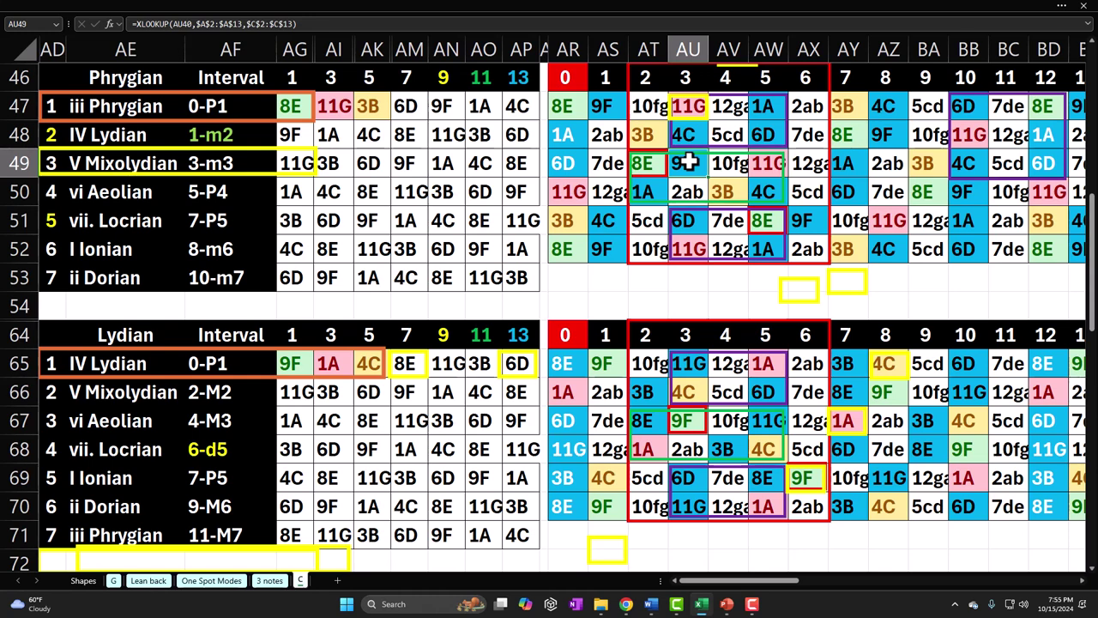
pyautogui.click(692, 133)
pyautogui.click(696, 165)
pyautogui.click(698, 192)
pyautogui.click(698, 220)
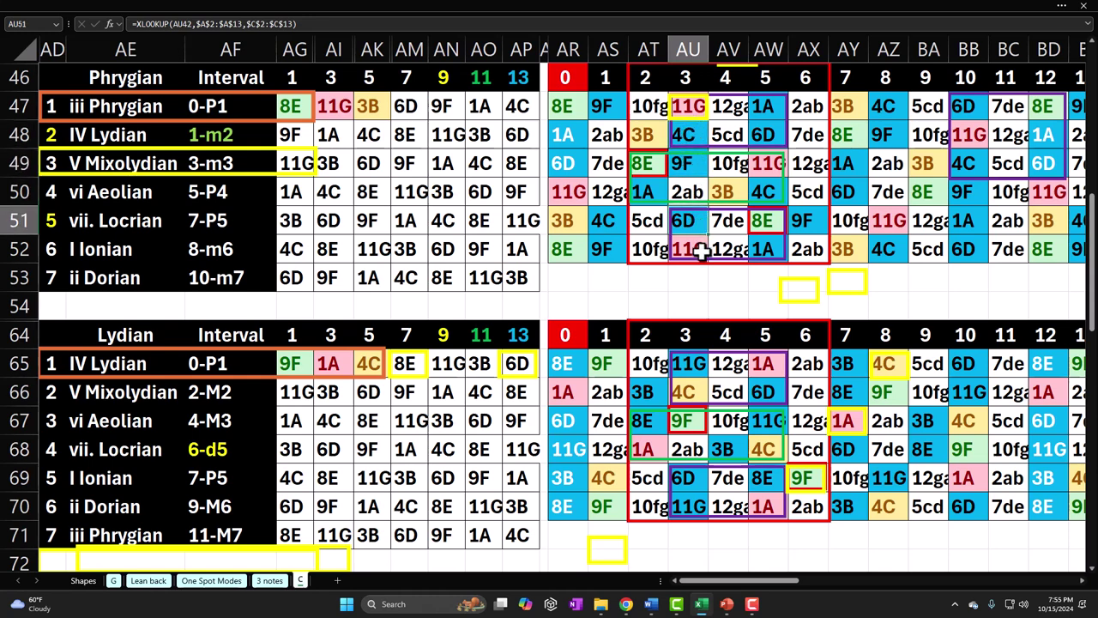
pyautogui.click(701, 248)
# Trace the fret 5 notes of the Phrygian fretboard string by string, from AW47 to AW51.
pyautogui.click(765, 106)
pyautogui.click(766, 135)
pyautogui.click(769, 169)
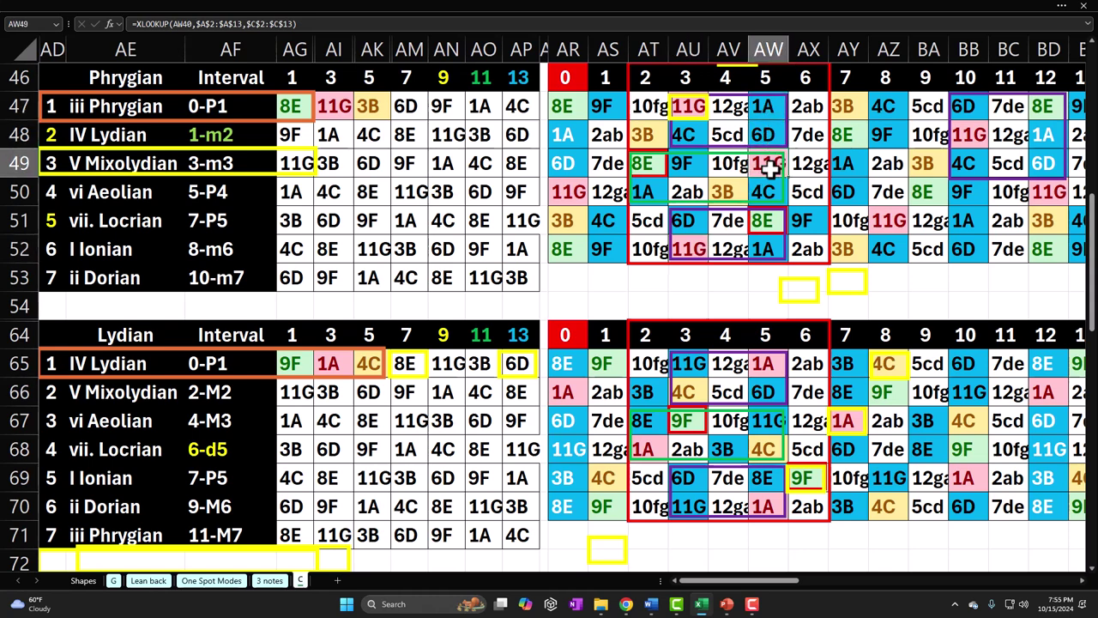
pyautogui.click(768, 107)
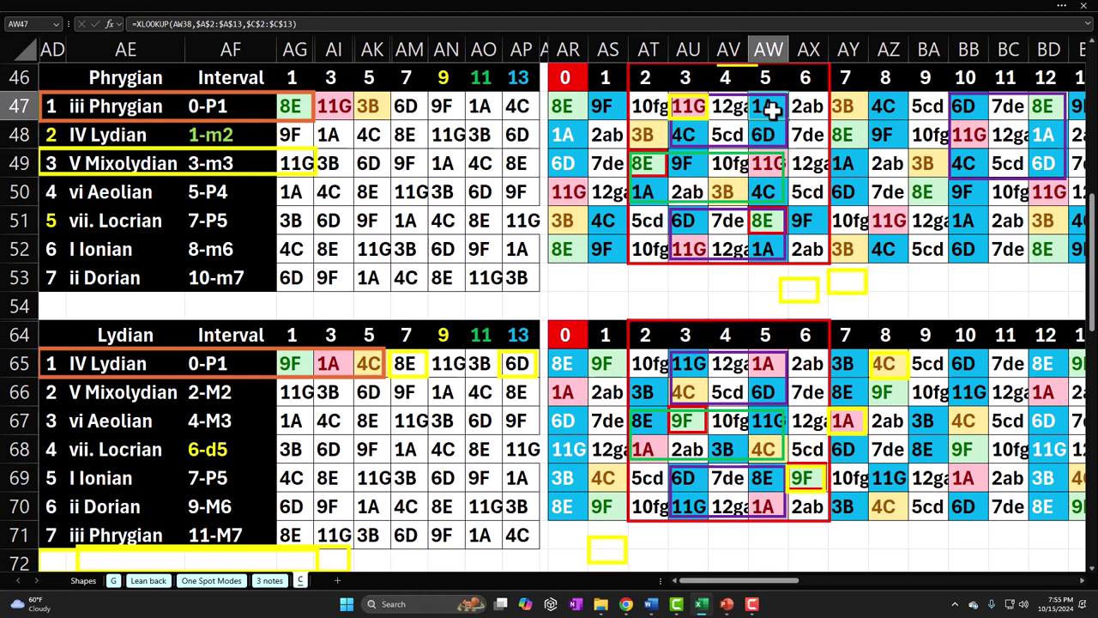
pyautogui.click(766, 135)
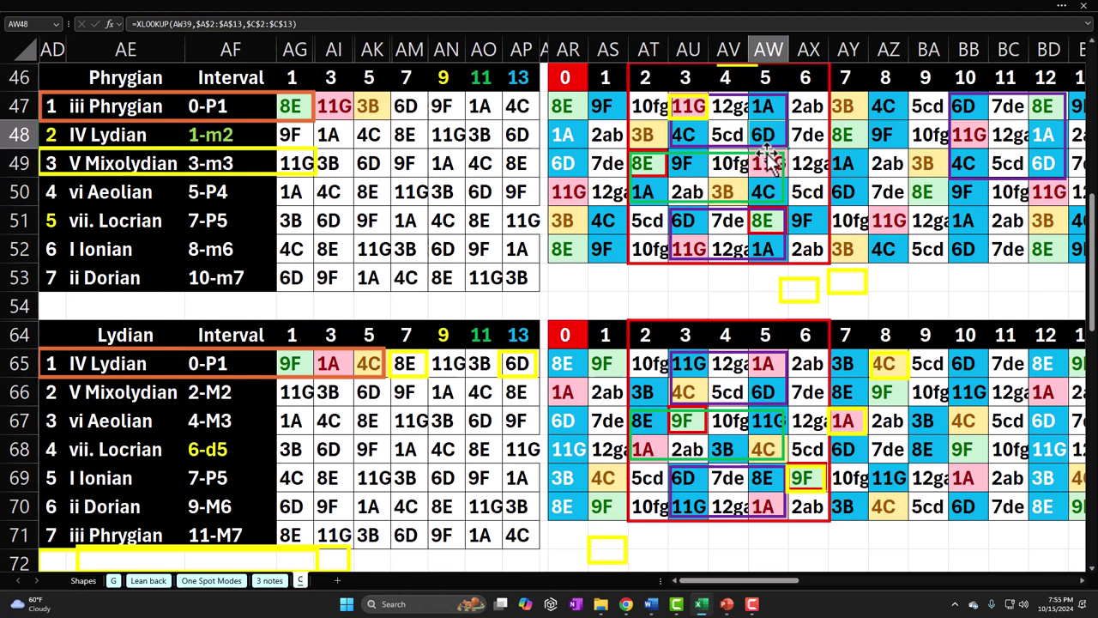
pyautogui.click(767, 170)
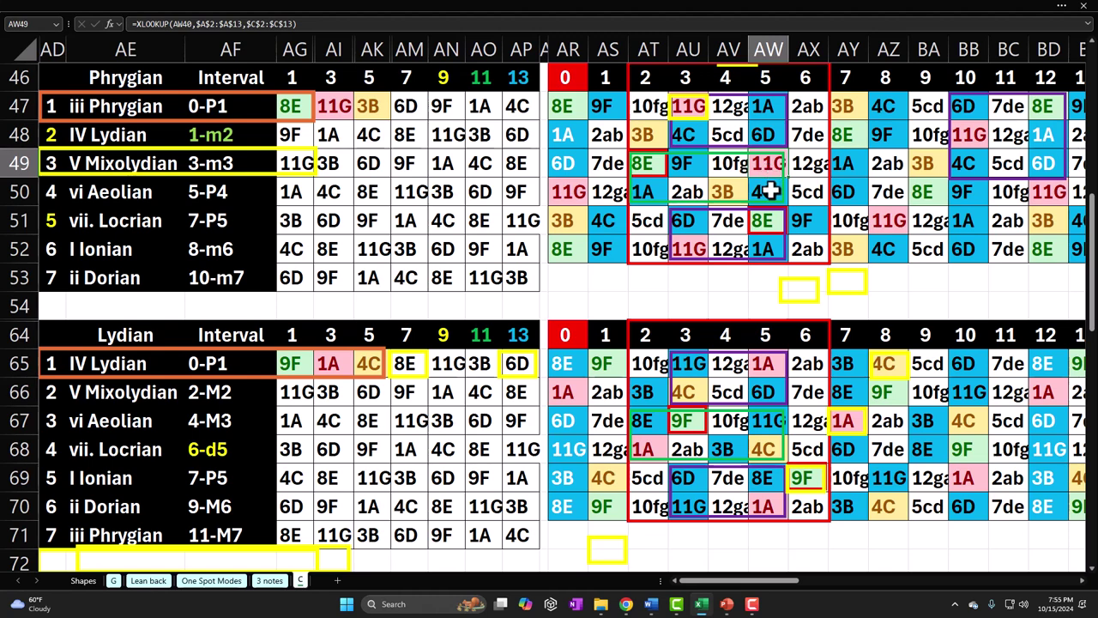
pyautogui.click(766, 186)
pyautogui.click(767, 216)
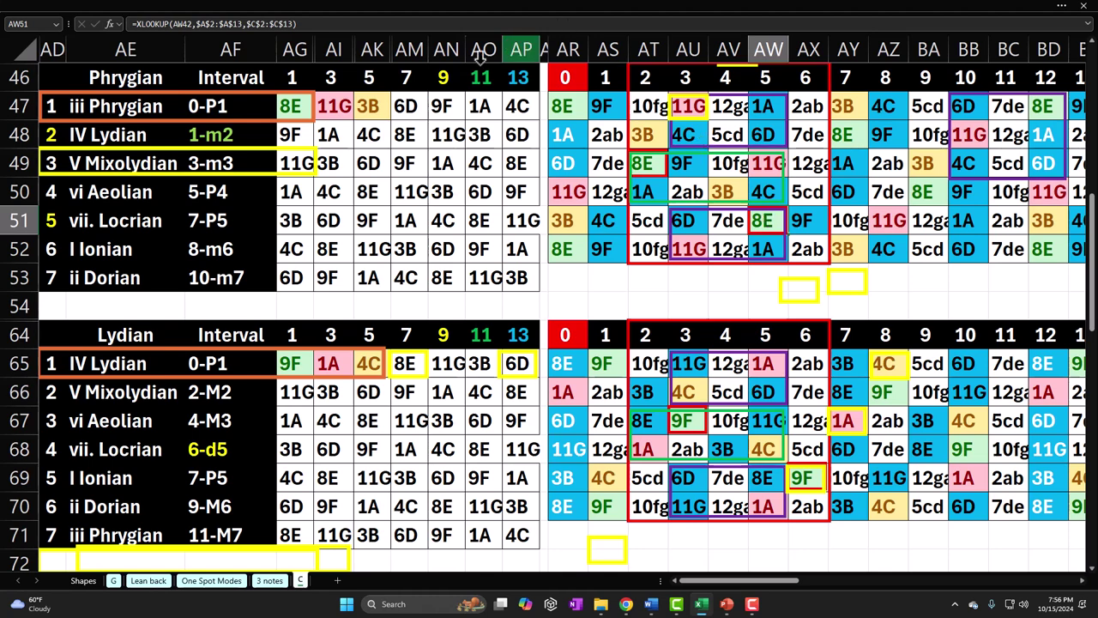
# Highlight the iii Phrygian chord's 7 to 13 notes, AM47:AP47, and examine fretboard notes AU49, AT48, AW48 and AW49.
pyautogui.moveTo(415, 103); pyautogui.dragTo(513, 104)
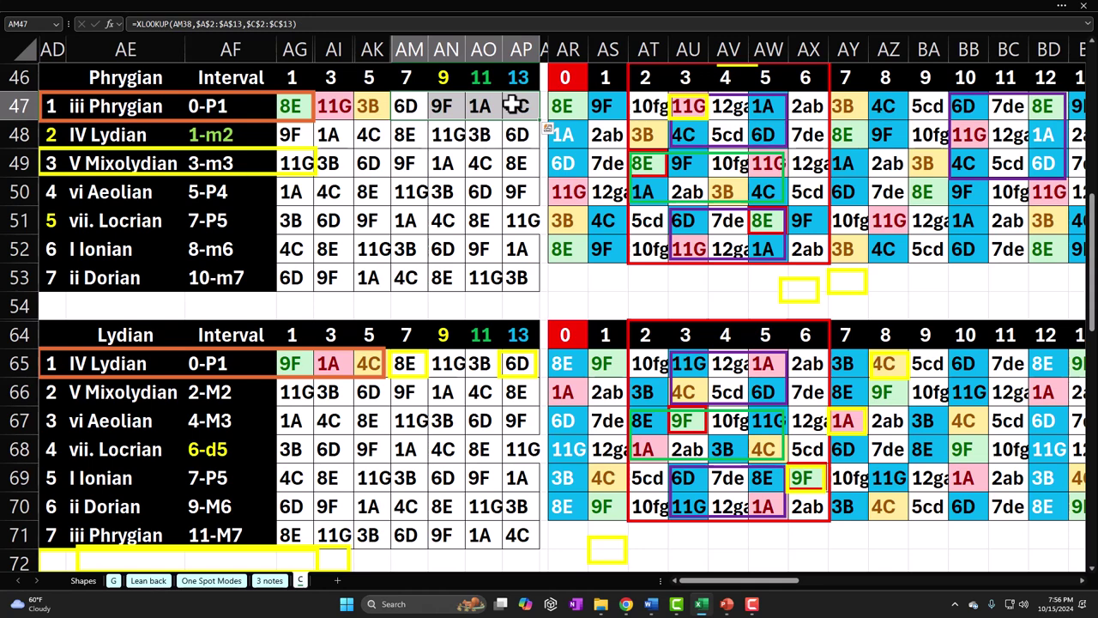
pyautogui.click(700, 161)
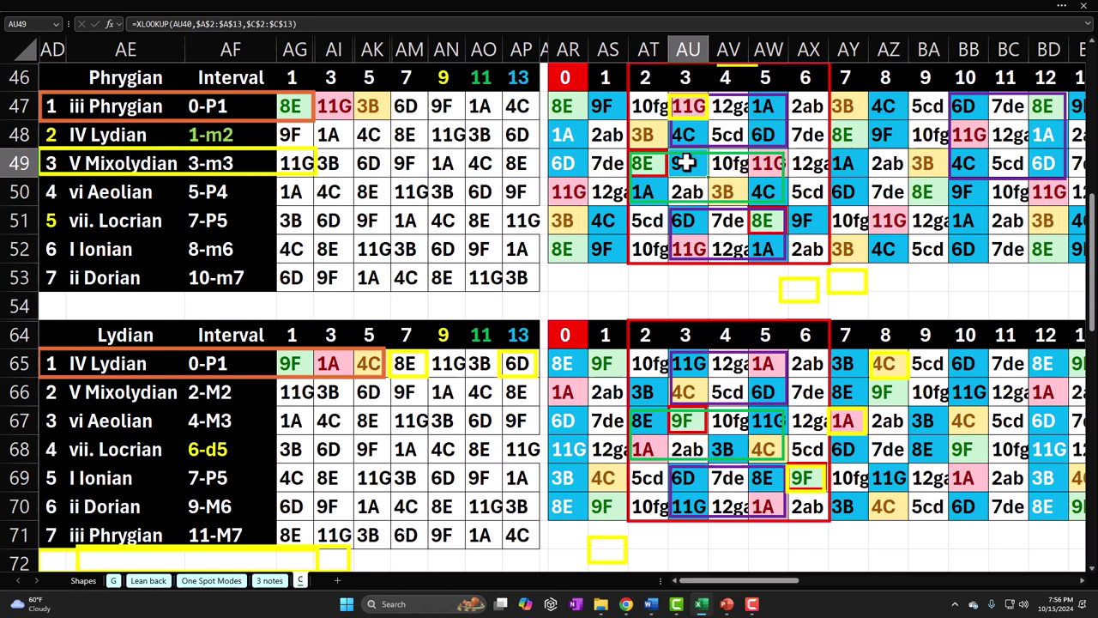
pyautogui.click(648, 138)
pyautogui.click(766, 137)
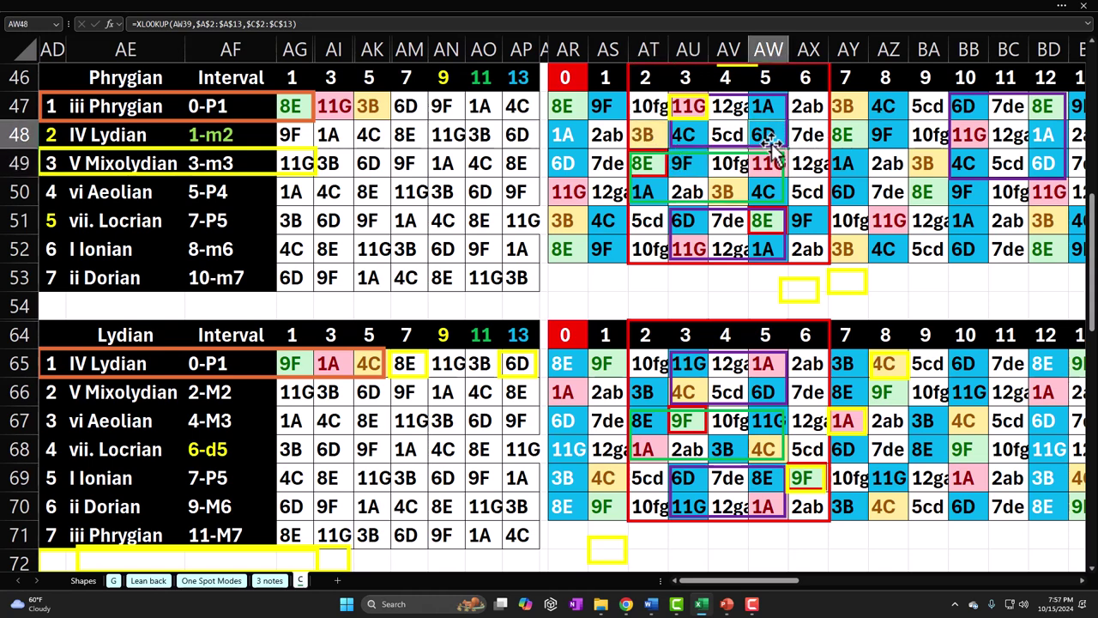
pyautogui.click(766, 161)
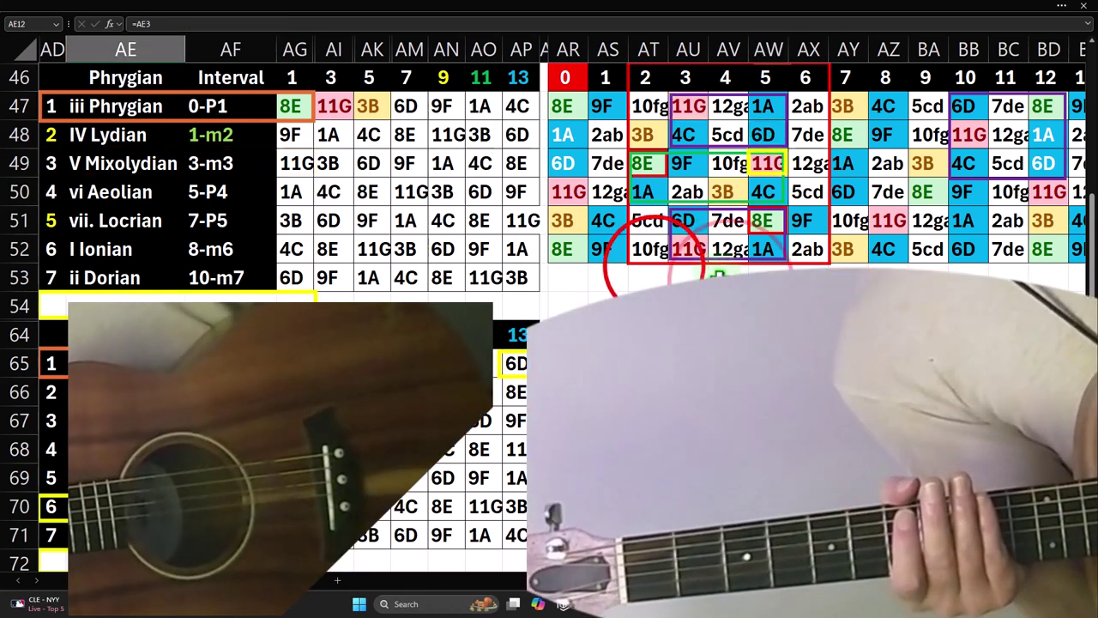
# Point out the Phrygian position frame and the iii Phrygian chord name, and return to the Major/Ionian table.
pyautogui.click(654, 266)
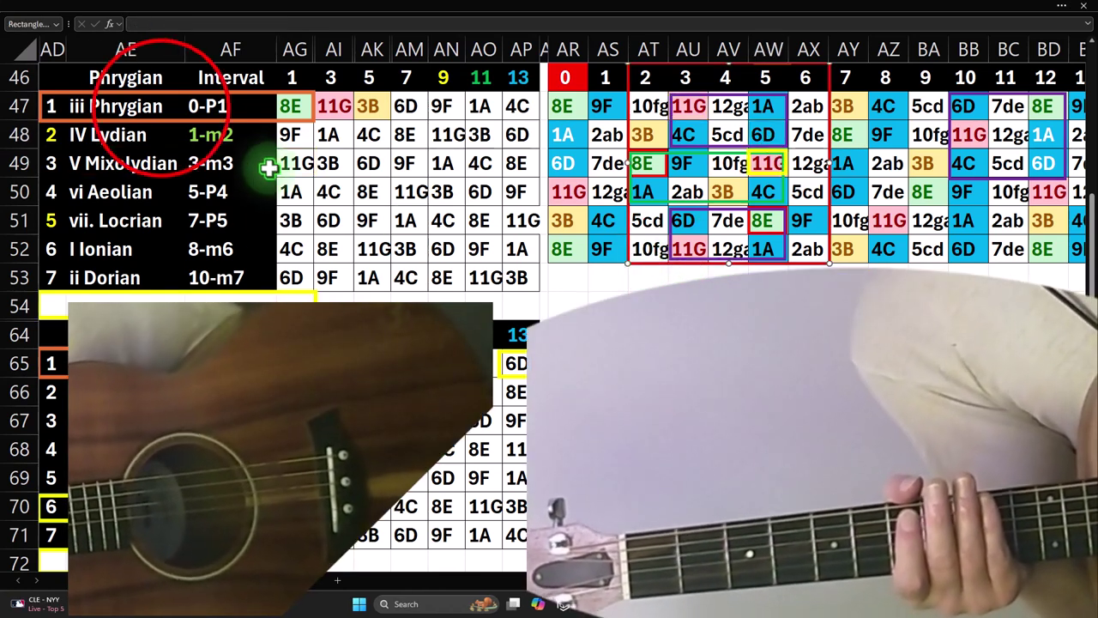
pyautogui.click(162, 106)
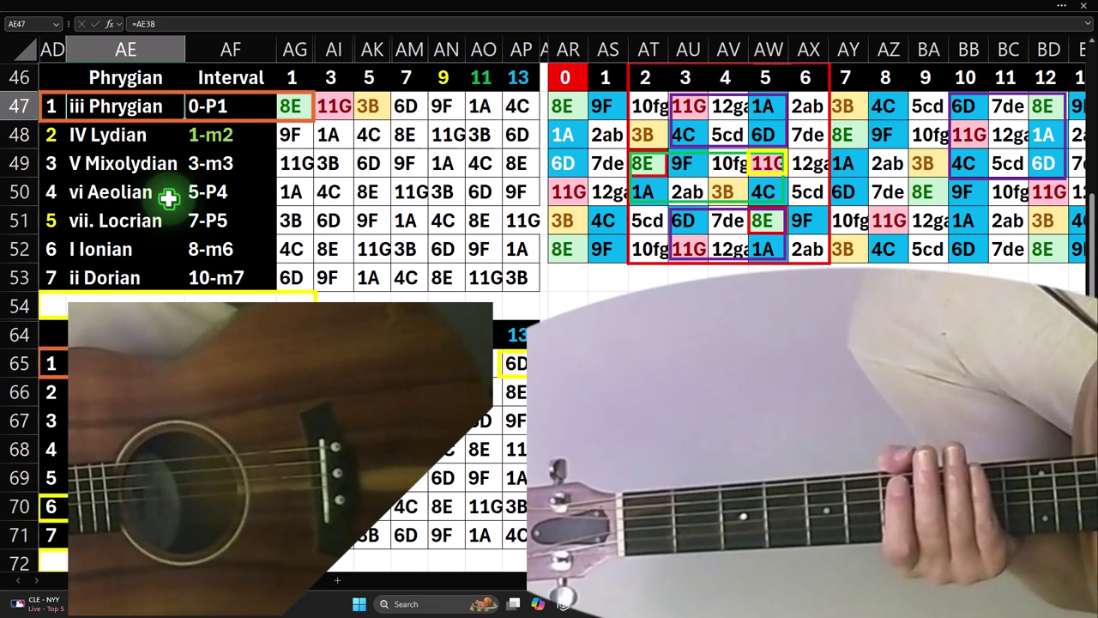
pyautogui.scroll(12, 168, 199)
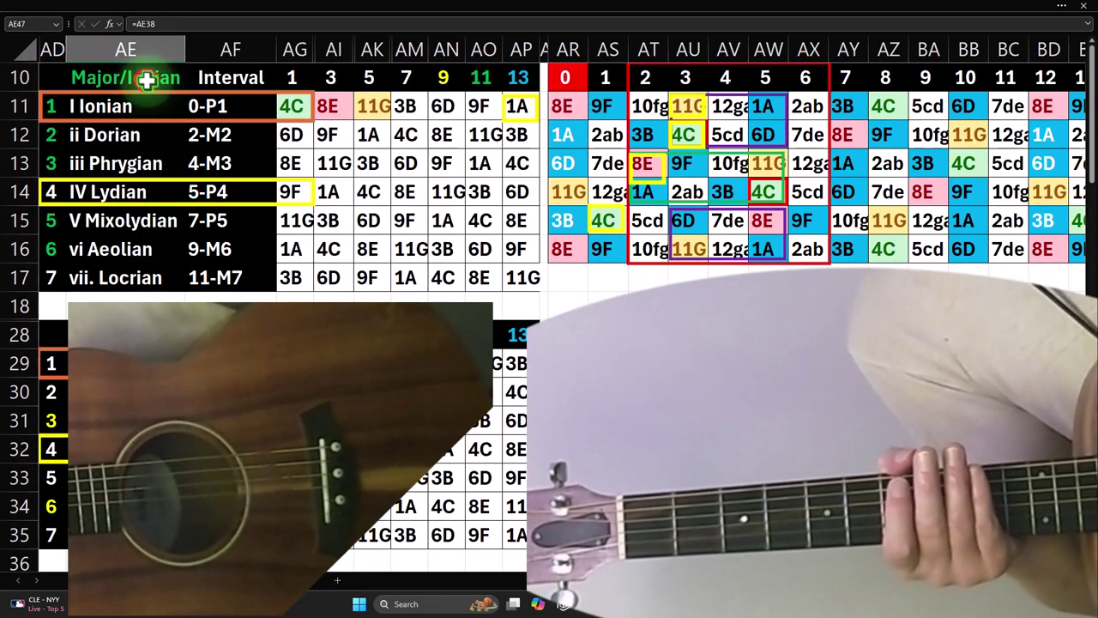
# Highlight the Major/Ionian scale degree numbers in AD11:AD17 and the root notes in AG11:AG17.
pyautogui.moveTo(50, 106); pyautogui.dragTo(53, 273)
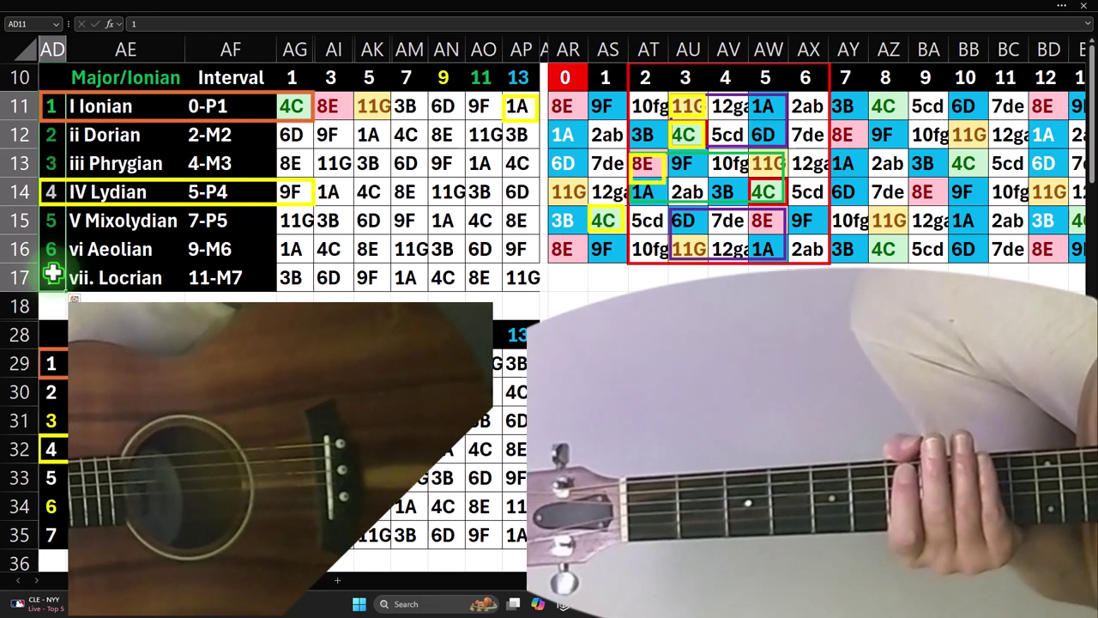
pyautogui.click(290, 107)
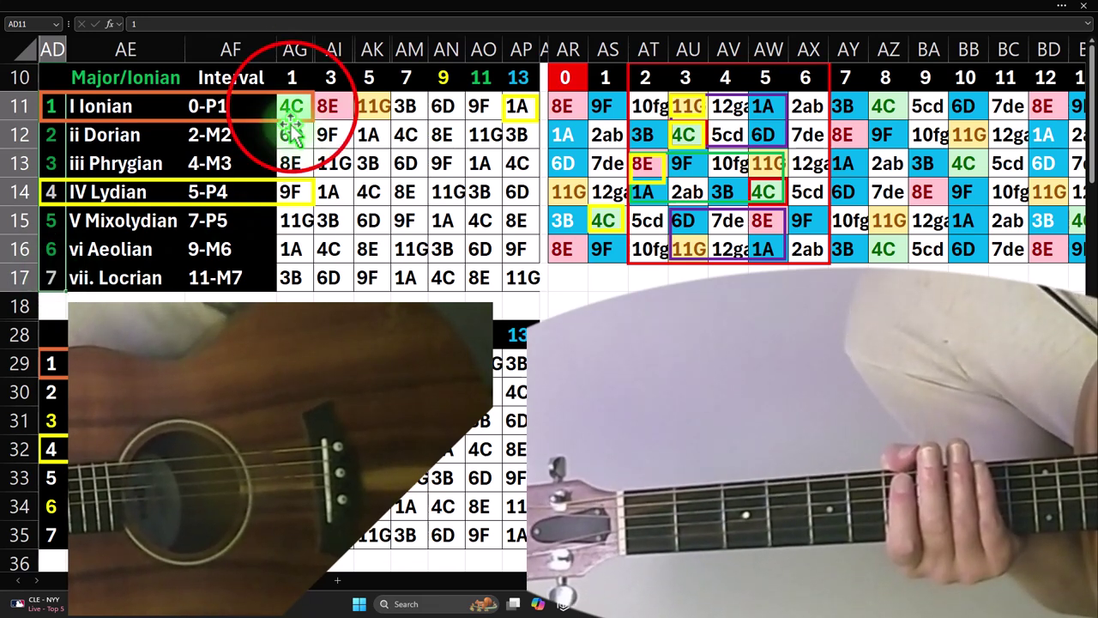
pyautogui.moveTo(293, 124); pyautogui.dragTo(290, 273)
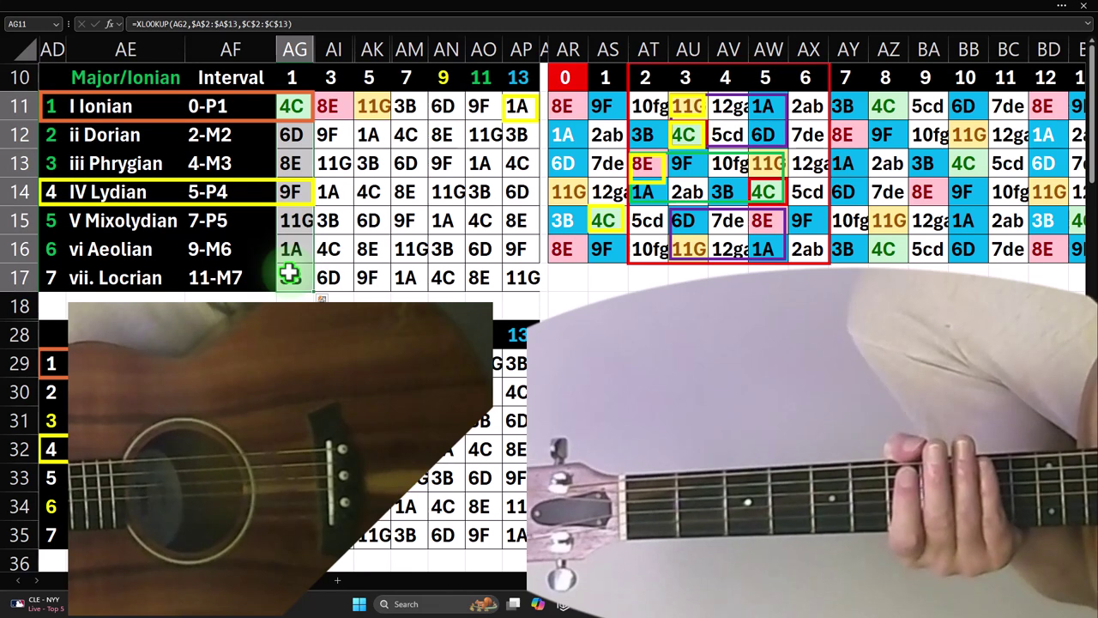
# Point out the major chords I Ionian, IV Lydian and V Mixolydian, the minor chords ii Dorian to vi Aeolian, and vii Locrian.
pyautogui.click(110, 104)
pyautogui.moveTo(127, 193); pyautogui.dragTo(132, 221)
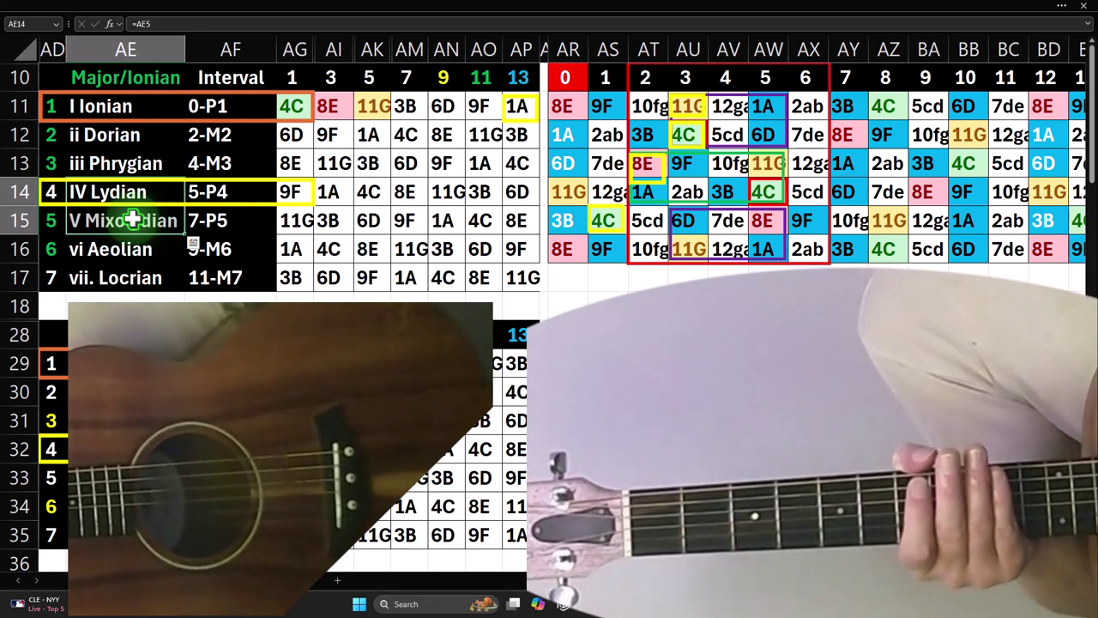
pyautogui.click(130, 144)
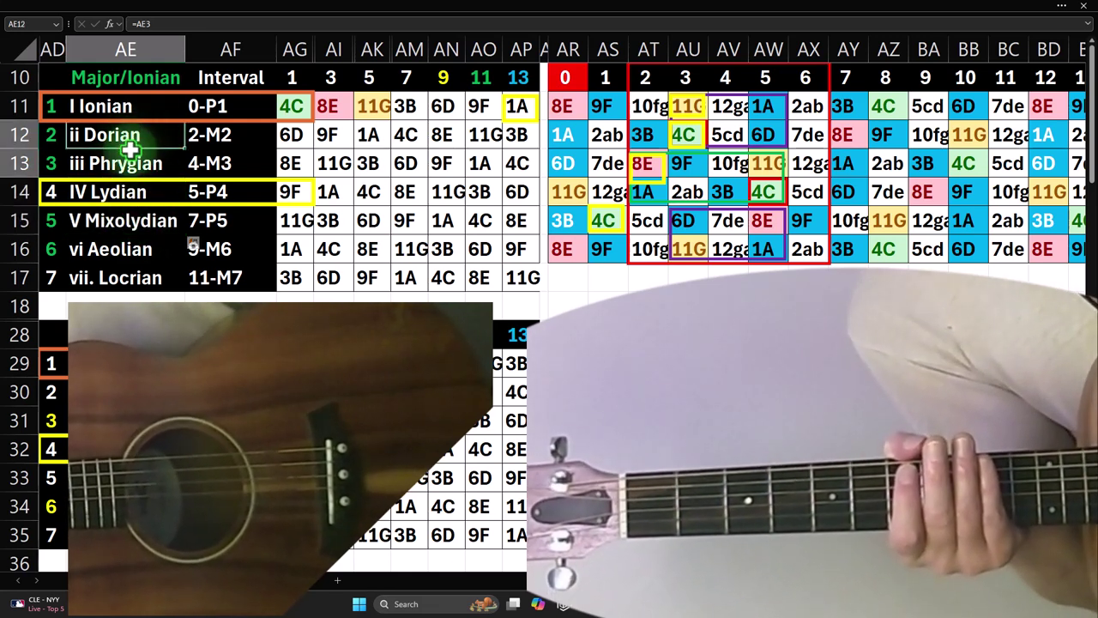
pyautogui.click(125, 245)
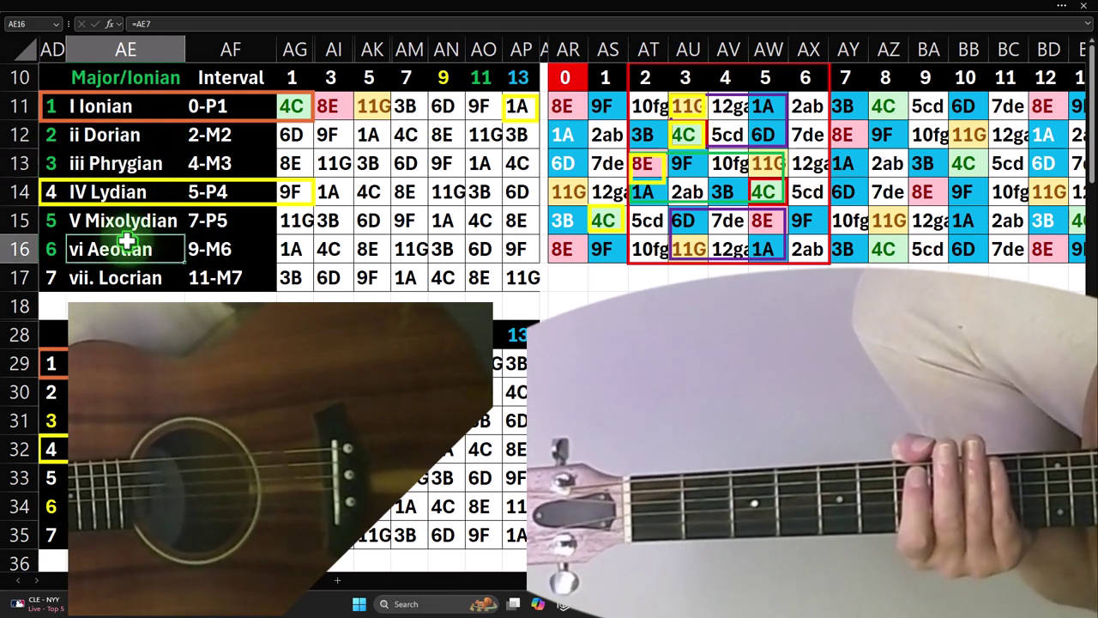
pyautogui.click(135, 278)
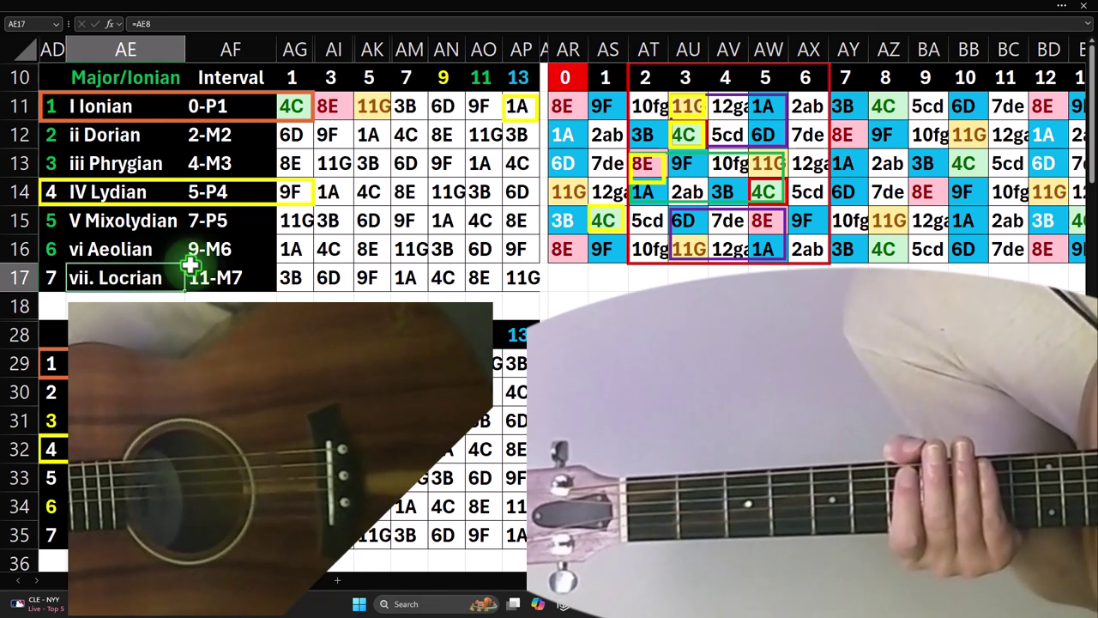
# Highlight the 7, 9, 11 and 13 chord extension headings in AM10:AP10 and point out the ii Dorian chord in AE12.
pyautogui.click(403, 79)
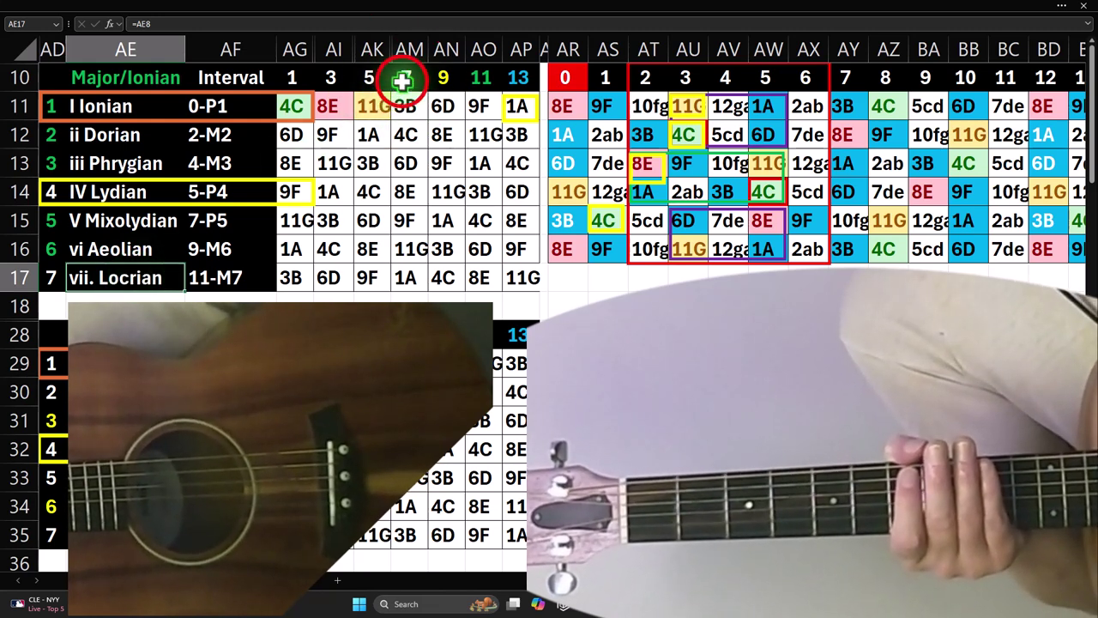
pyautogui.moveTo(402, 79); pyautogui.dragTo(521, 77)
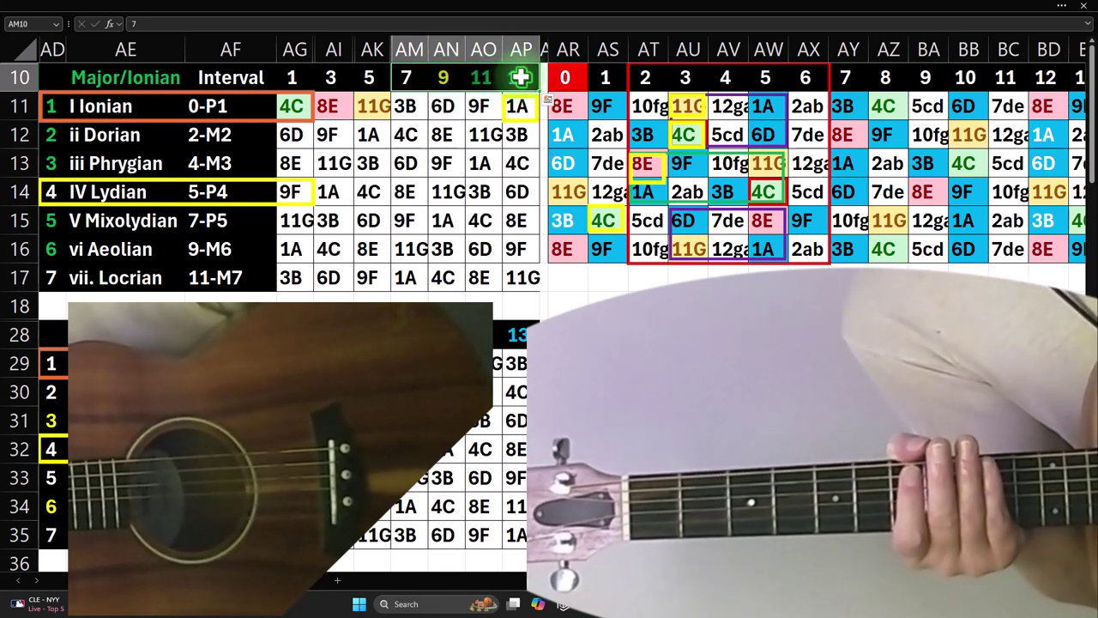
pyautogui.click(146, 141)
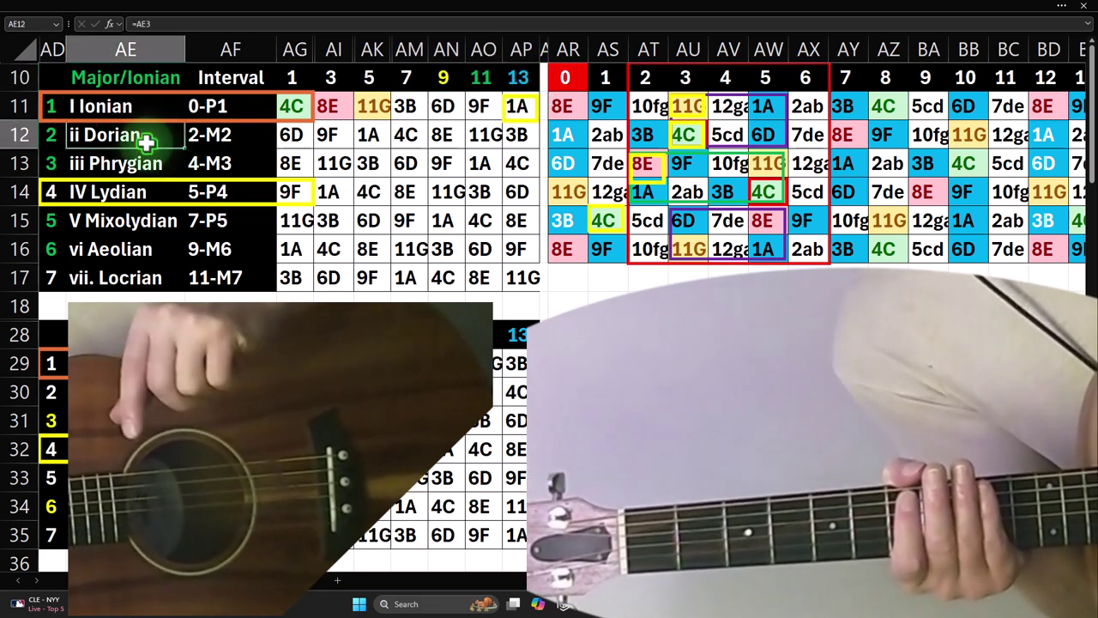